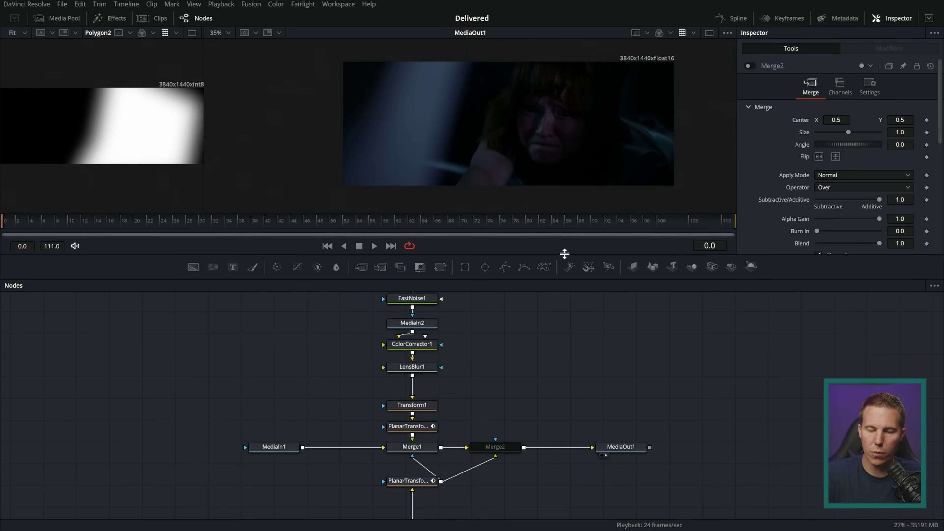
{"action": "left_click_drag", "start_coordinate": [564, 253], "coordinate": [565, 316]}
{"action": "left_click", "coordinate": [428, 454]}
{"action": "left_click", "coordinate": [493, 403]}
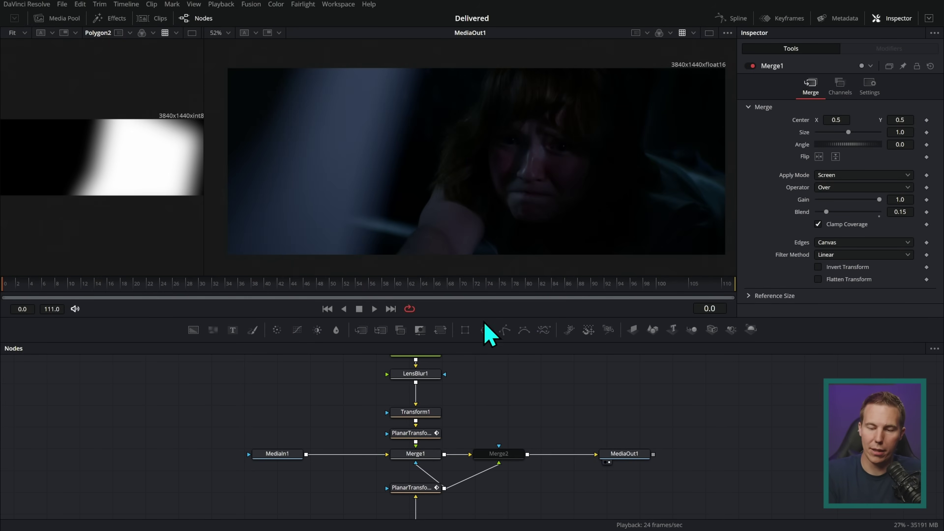
Step: Disable the Merge1 node and play the shot without the rain overlay
{"action": "left_click", "coordinate": [359, 309]}
{"action": "left_click", "coordinate": [434, 454]}
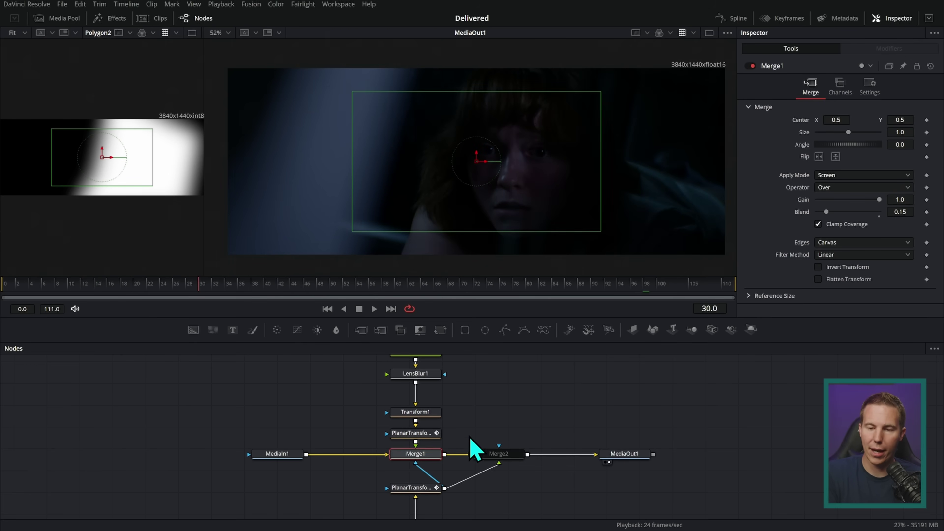
{"action": "left_click", "coordinate": [539, 413]}
{"action": "left_click", "coordinate": [374, 309]}
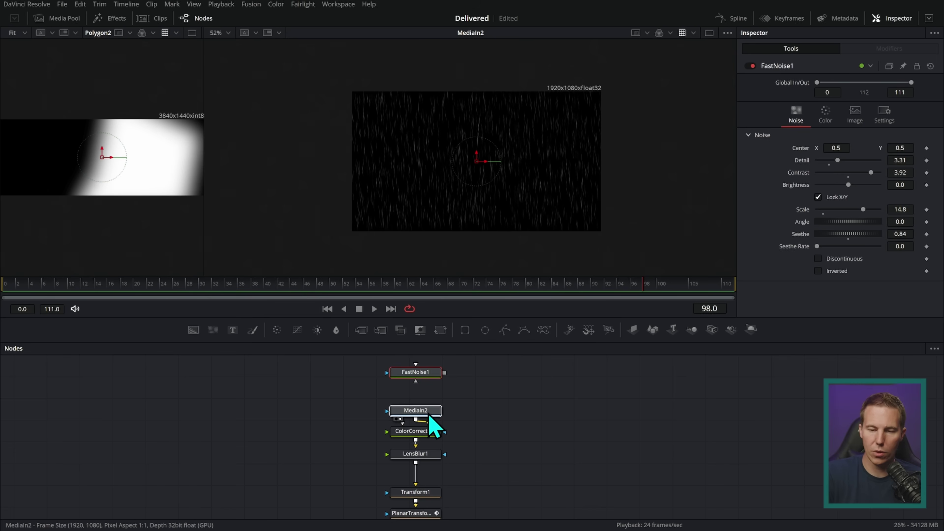
Step: View the Rain1.mov source node MediaIn2 without its noise mask and play the raw rain footage
{"action": "left_click", "coordinate": [427, 415]}
{"action": "scroll", "coordinate": [518, 202], "scroll_direction": "up", "scroll_amount": 5}
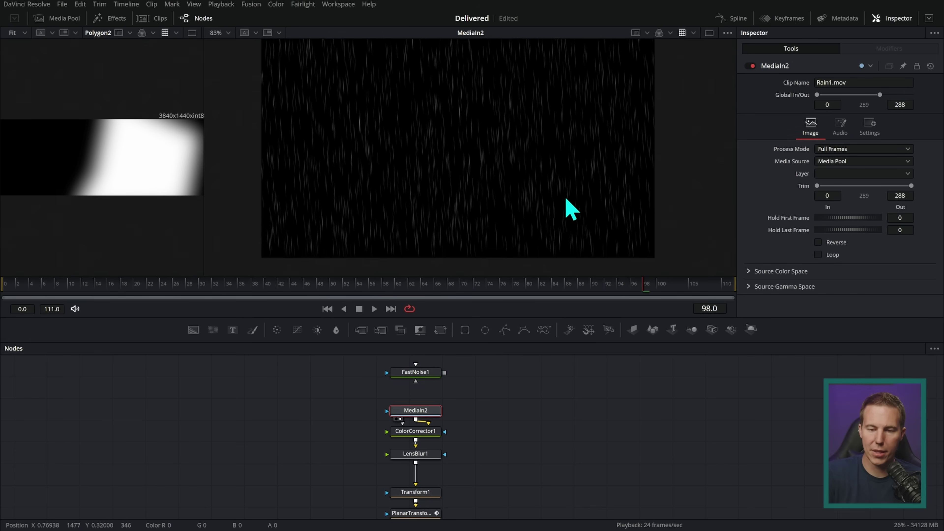
{"action": "key", "text": "space"}
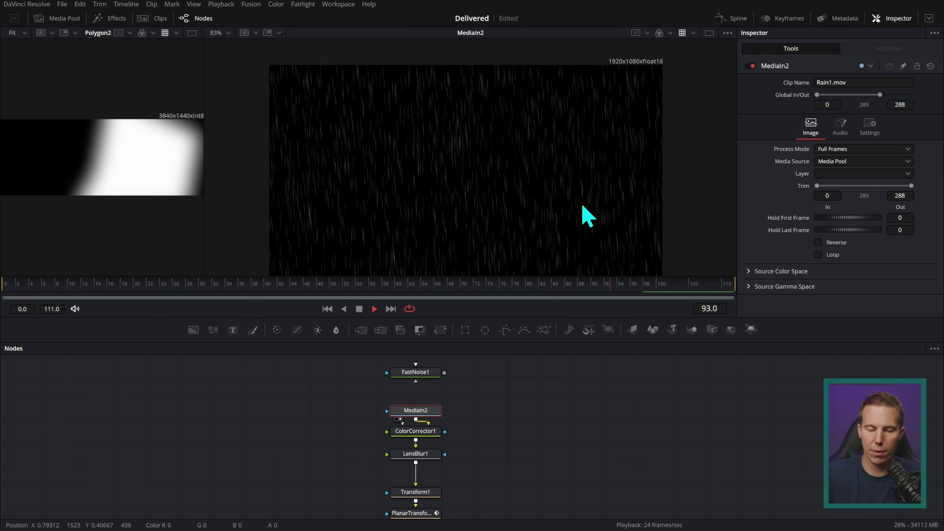
{"action": "key", "text": "space"}
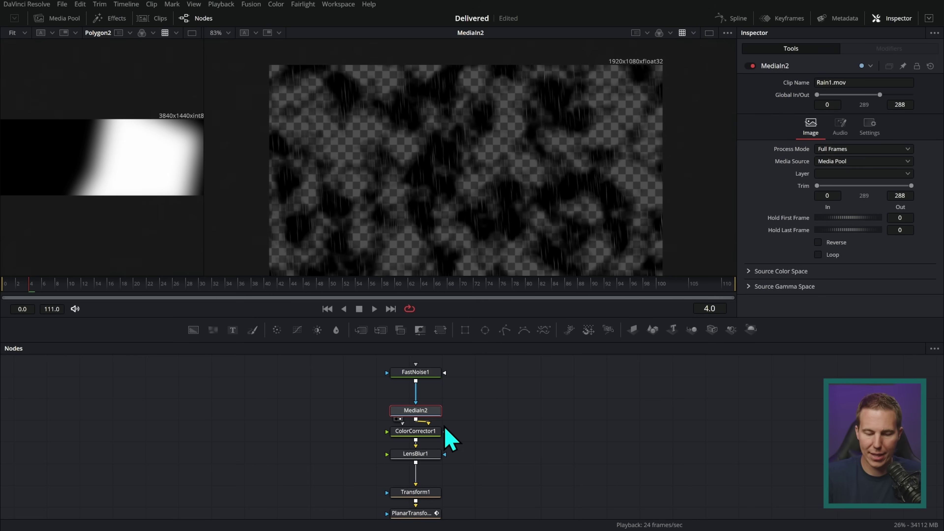
Step: Inspect the masked rain after the ColorCorrector1 and LensBlur1 nodes in the main viewer
{"action": "left_click_drag", "start_coordinate": [436, 433], "coordinate": [583, 158]}
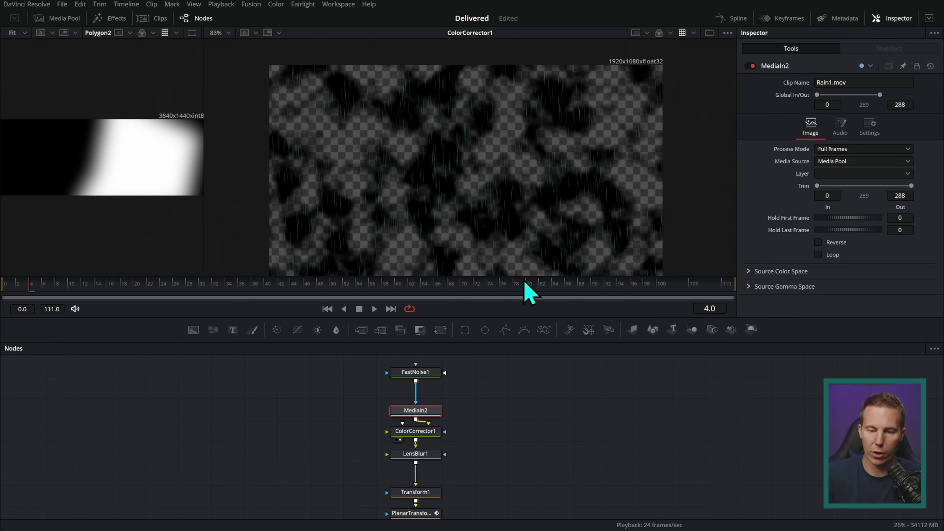
{"action": "scroll", "coordinate": [583, 215], "scroll_direction": "up", "scroll_amount": 4}
{"action": "key", "text": "2"}
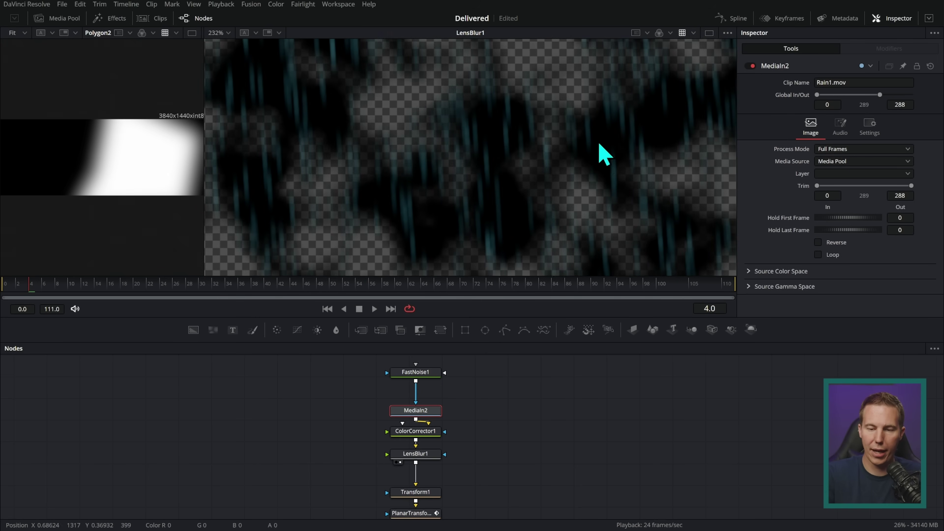
Step: View the Transform1 node's output and play the enlarged, rotated rain streaks
{"action": "left_click_drag", "start_coordinate": [471, 445], "coordinate": [472, 396]}
{"action": "left_click_drag", "start_coordinate": [433, 445], "coordinate": [628, 127]}
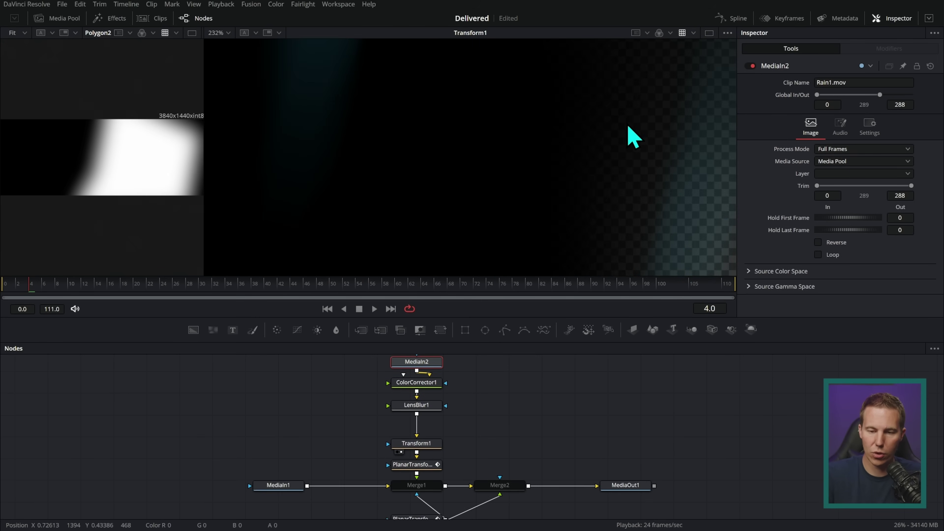
{"action": "scroll", "coordinate": [623, 183], "scroll_direction": "down", "scroll_amount": 7}
{"action": "scroll", "coordinate": [612, 213], "scroll_direction": "up", "scroll_amount": 2}
{"action": "left_click_drag", "start_coordinate": [639, 204], "coordinate": [514, 226]}
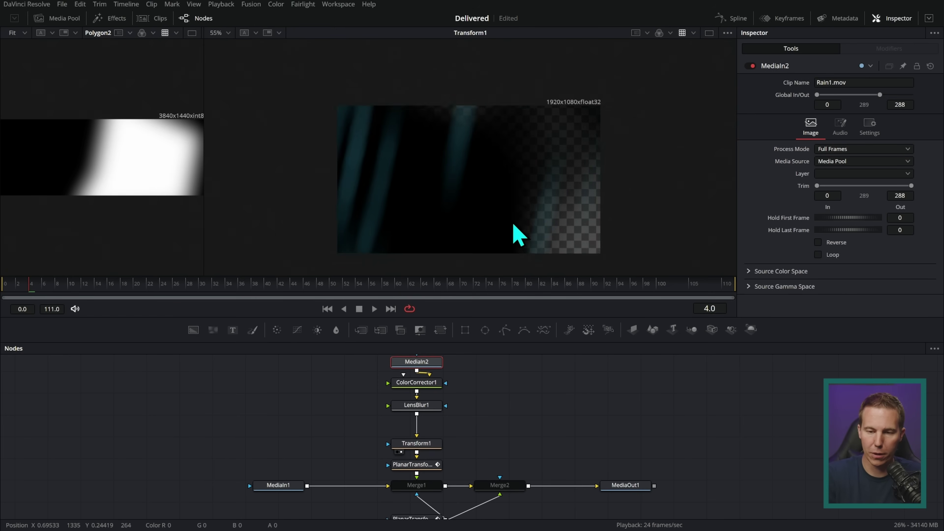
{"action": "scroll", "coordinate": [528, 236], "scroll_direction": "up", "scroll_amount": 1}
{"action": "key", "text": "space"}
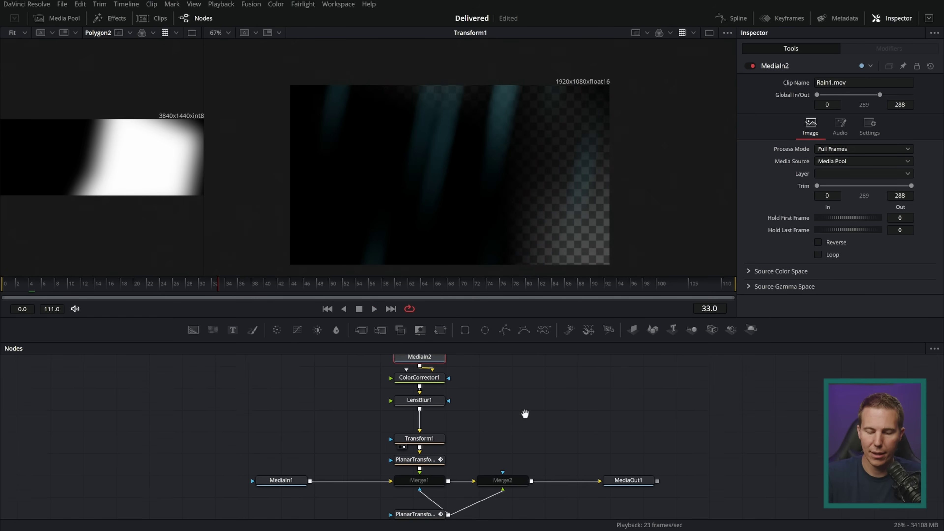
Step: View the output of the PlanarTransform2 node above Merge1 while the rain plays
{"action": "scroll", "coordinate": [513, 401], "scroll_direction": "down", "scroll_amount": 2}
{"action": "key", "text": "space"}
{"action": "key", "text": "2"}
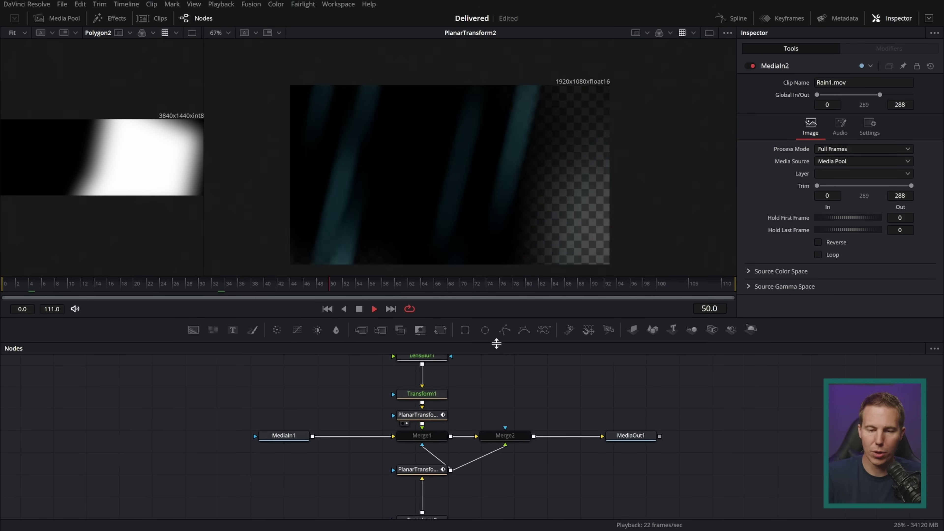
Step: Re-enable Merge1, set its Blend to 1.0 and play the MediaOut1 result
{"action": "left_click", "coordinate": [439, 439]}
{"action": "key", "text": "ctrl+p"}
{"action": "key", "text": "2"}
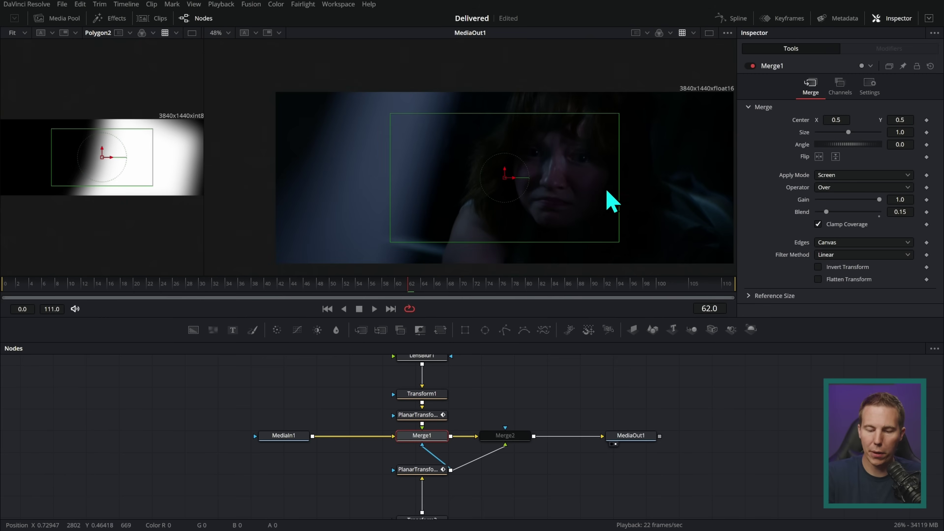
{"action": "left_click_drag", "start_coordinate": [831, 217], "coordinate": [883, 231]}
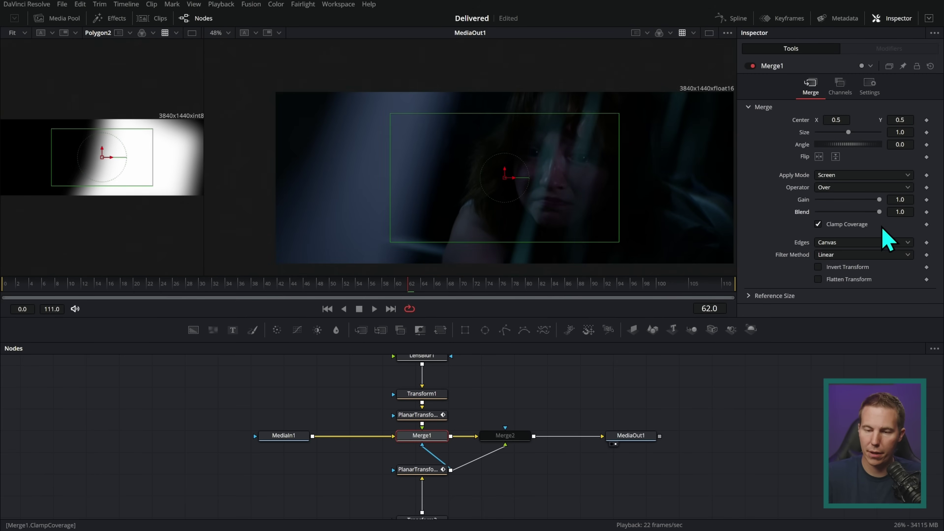
{"action": "left_click", "coordinate": [657, 366]}
{"action": "scroll", "coordinate": [629, 199], "scroll_direction": "down", "scroll_amount": 1}
{"action": "key", "text": "space"}
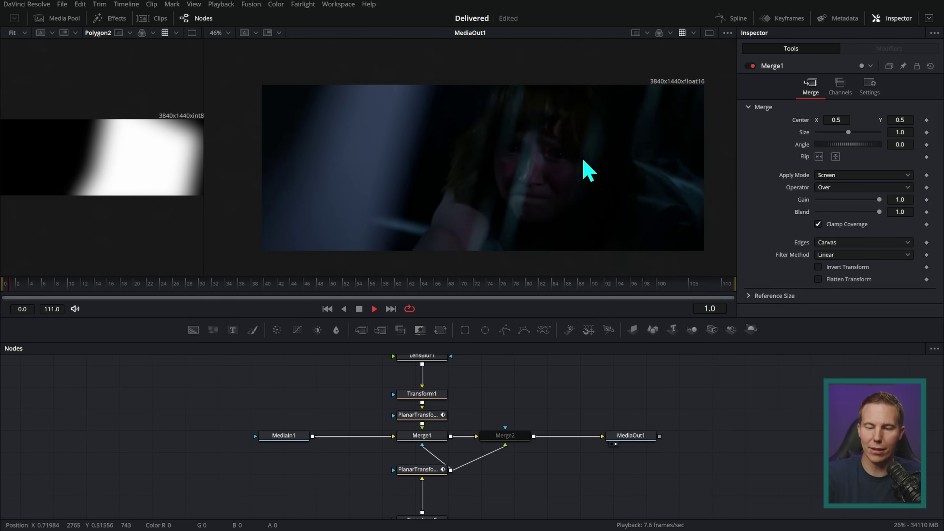
Step: Set Merge1's Blend to about 0.173 and play the composite with the subtler rain
{"action": "key", "text": "space"}
{"action": "left_click_drag", "start_coordinate": [879, 212], "coordinate": [831, 227]}
{"action": "key", "text": "space"}
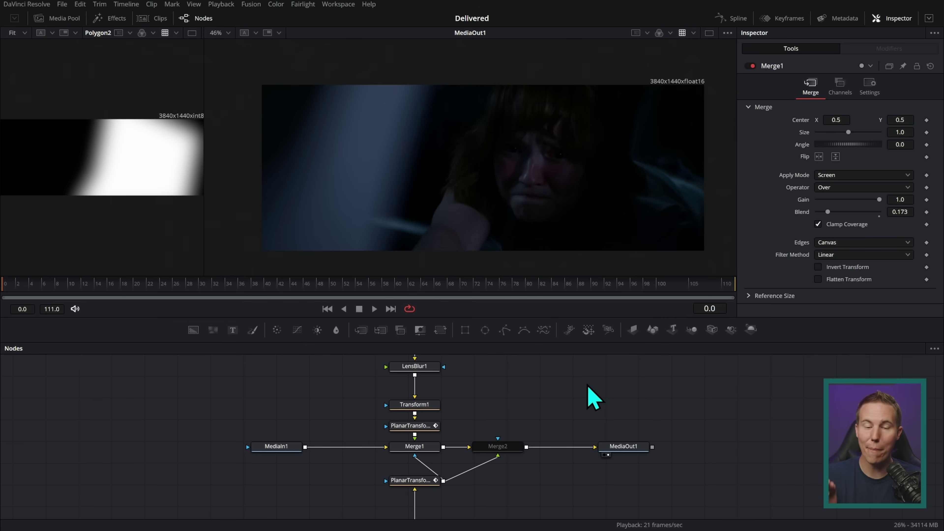
Step: Show the page navigation bar and switch to the Edit page
{"action": "left_click_drag", "start_coordinate": [472, 283], "coordinate": [498, 292]}
{"action": "left_click", "coordinate": [338, 4]}
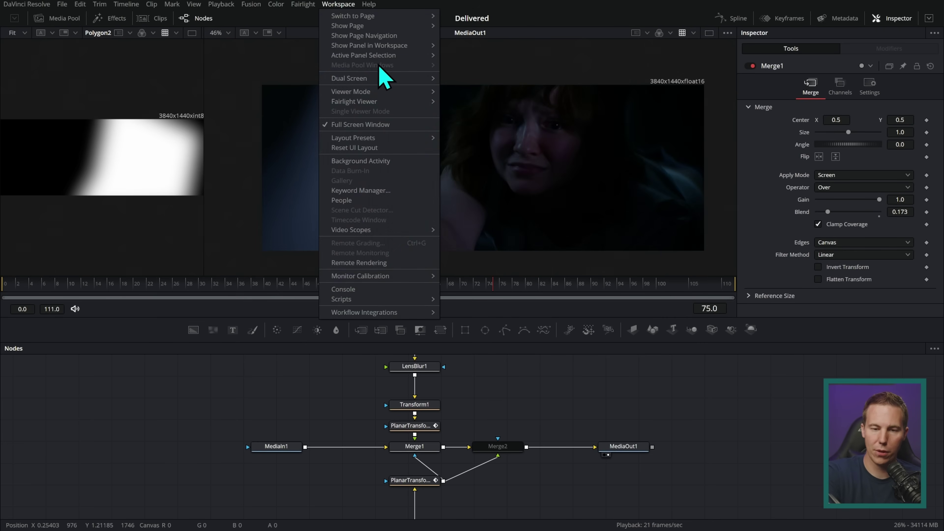
{"action": "left_click", "coordinate": [357, 36]}
{"action": "left_click", "coordinate": [413, 518]}
Step: Compare the shots on the timeline, from clip V1-0068 back through V1-0064 and V1-0062 to V1-0060
{"action": "left_click_drag", "start_coordinate": [603, 363], "coordinate": [711, 366]}
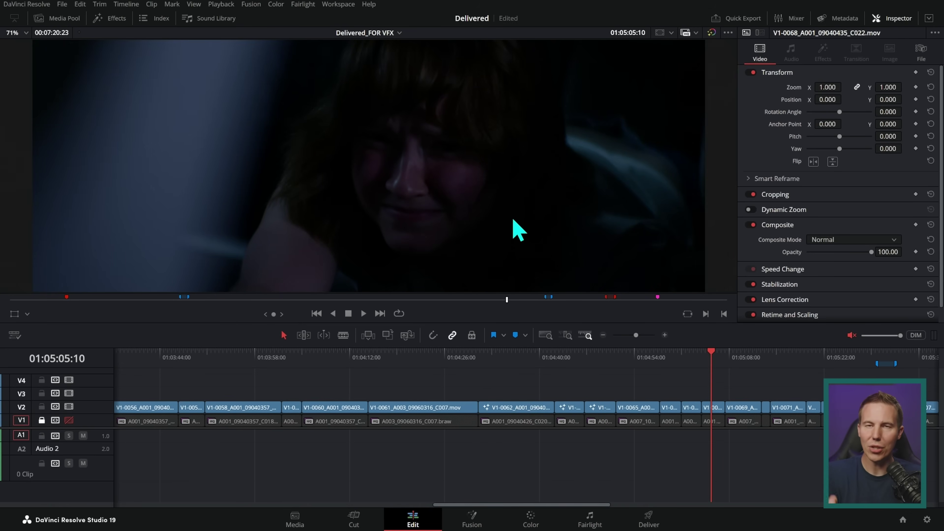
{"action": "left_click", "coordinate": [710, 359]}
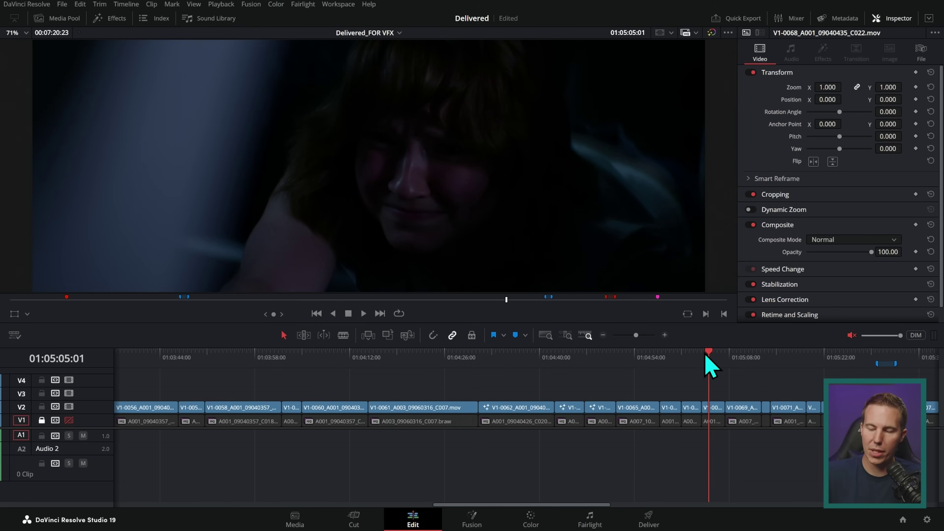
{"action": "left_click_drag", "start_coordinate": [706, 358], "coordinate": [706, 364]}
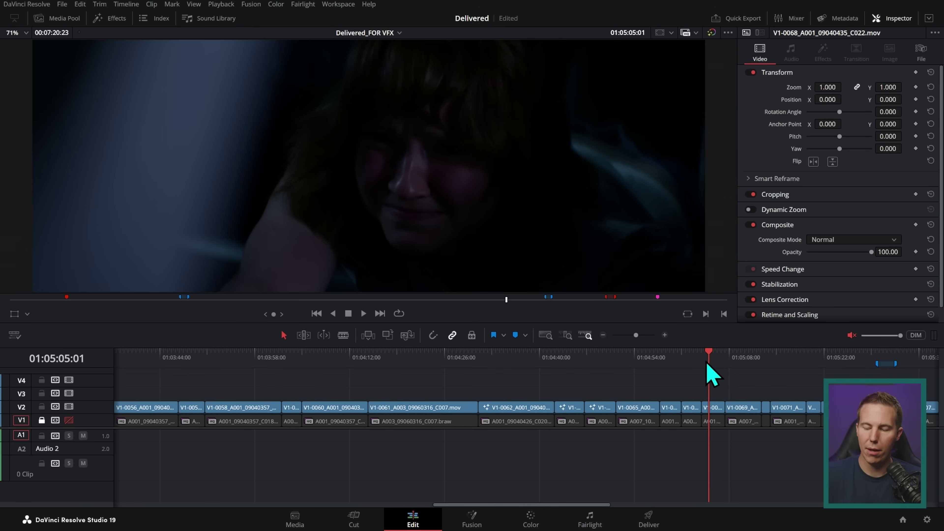
{"action": "left_click", "coordinate": [599, 363]}
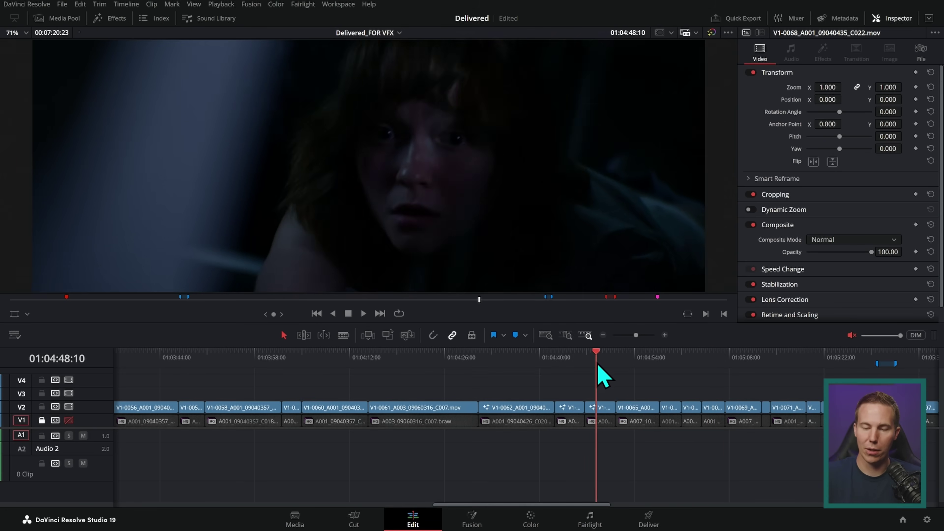
{"action": "left_click", "coordinate": [569, 362]}
{"action": "left_click", "coordinate": [522, 363]}
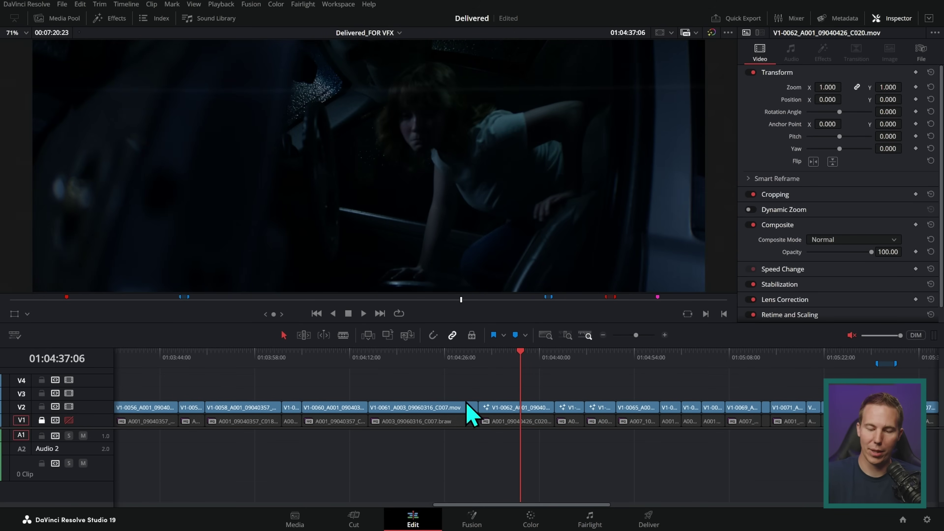
{"action": "left_click", "coordinate": [439, 361]}
{"action": "left_click", "coordinate": [341, 362]}
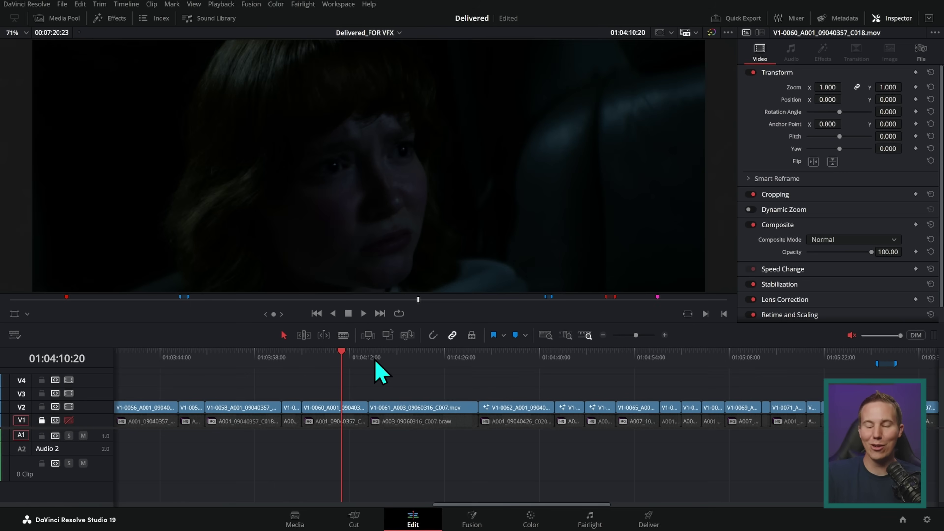
Step: Return to clip V1-0064 on the timeline and open it in the Fusion page with the page navigation bar hidden
{"action": "left_click", "coordinate": [599, 359]}
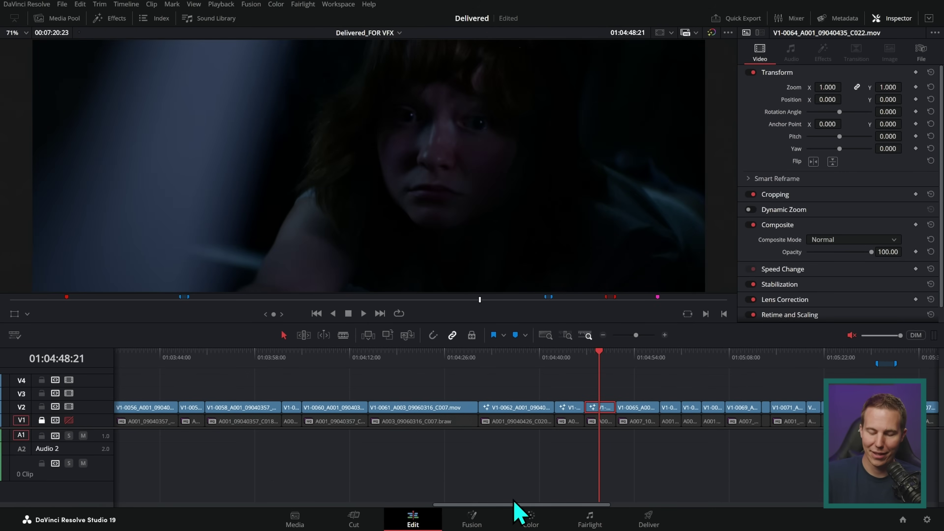
{"action": "left_click", "coordinate": [471, 521]}
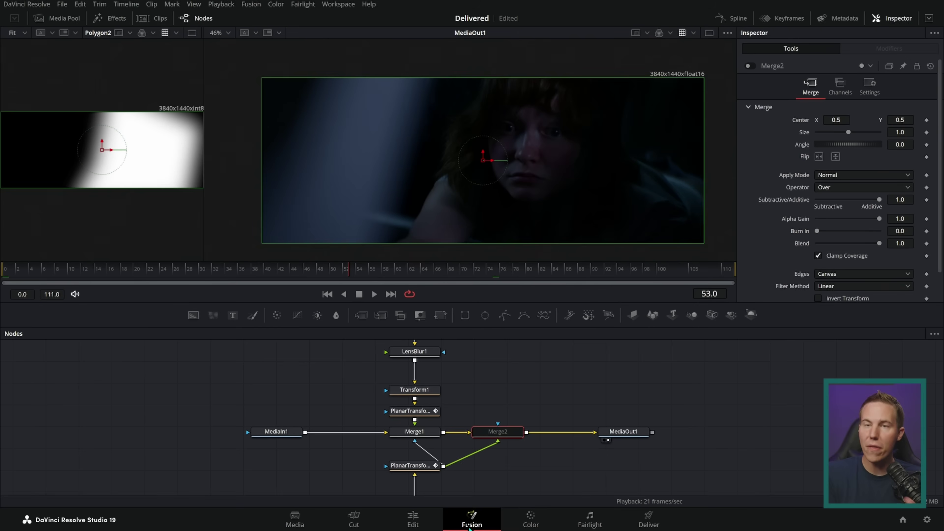
{"action": "left_click", "coordinate": [338, 4]}
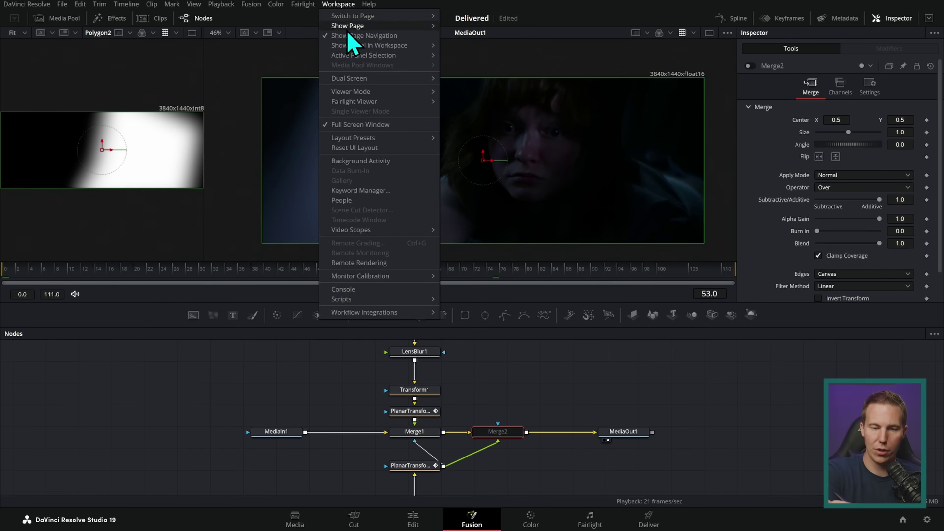
{"action": "left_click", "coordinate": [382, 45]}
{"action": "left_click_drag", "start_coordinate": [594, 393], "coordinate": [614, 379]}
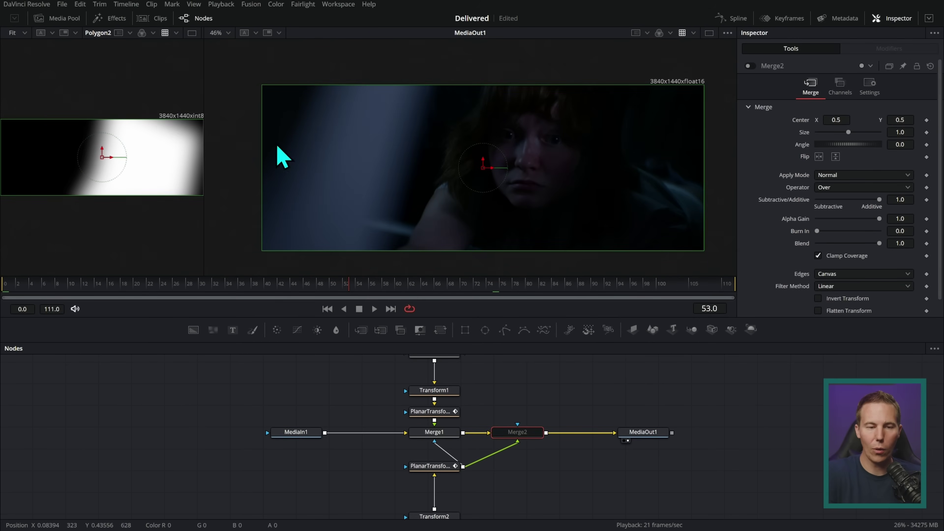
Step: Show the clips strip and copy the rain effect nodes from clip 57 into clip 59
{"action": "left_click", "coordinate": [161, 19]}
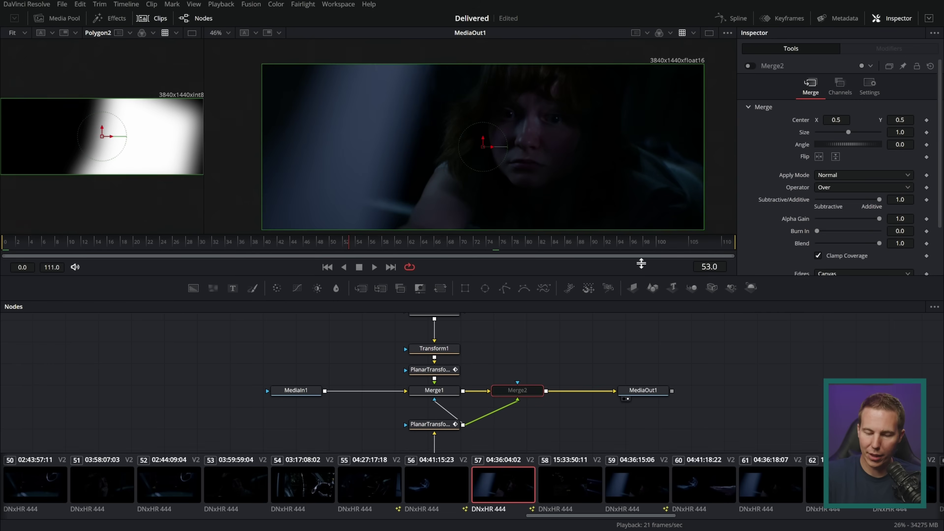
{"action": "left_click_drag", "start_coordinate": [642, 271], "coordinate": [641, 192]}
{"action": "scroll", "coordinate": [654, 297], "scroll_direction": "down", "scroll_amount": 4}
{"action": "left_click_drag", "start_coordinate": [608, 250], "coordinate": [525, 433]}
{"action": "left_click", "coordinate": [643, 483]}
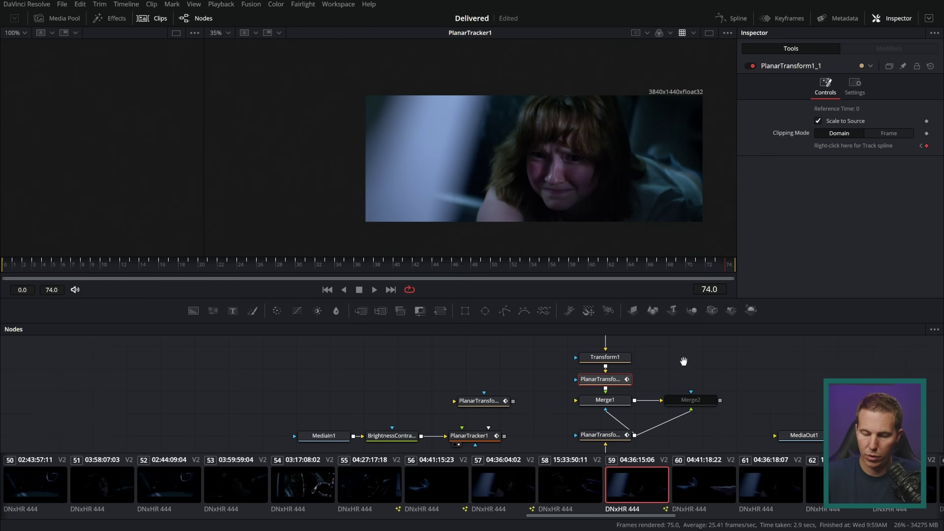
Step: Insert the new planar transform after the existing one below Merge1 and play the composite from the start
{"action": "left_click_drag", "start_coordinate": [685, 362], "coordinate": [674, 300]}
{"action": "left_click", "coordinate": [593, 370]}
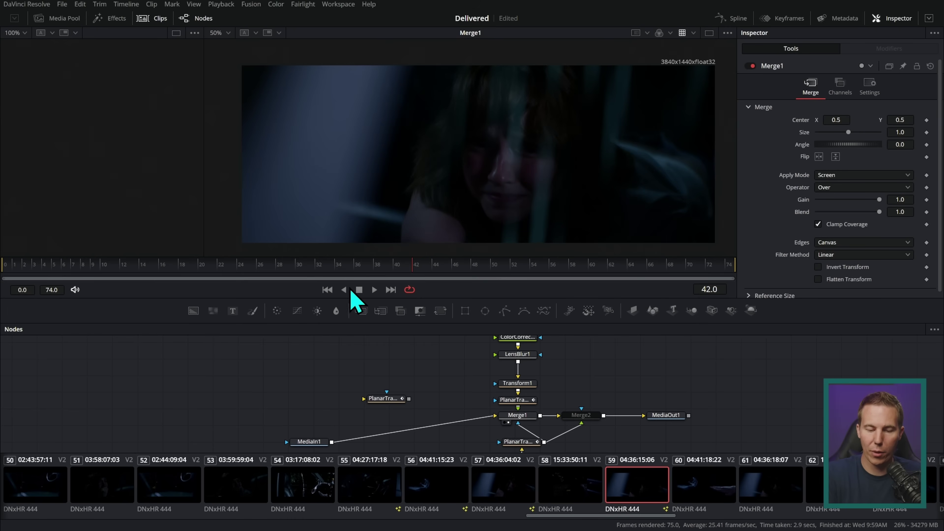
{"action": "left_click", "coordinate": [325, 290]}
{"action": "key", "text": "space"}
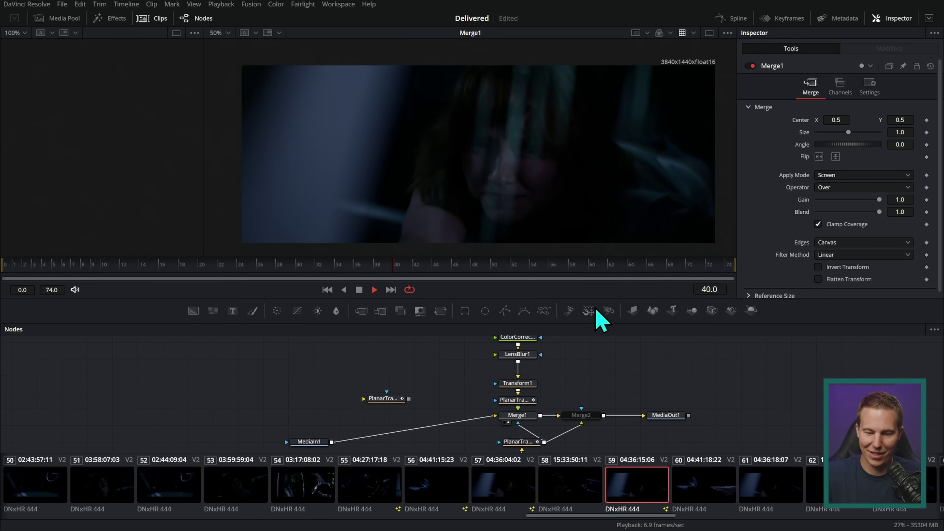
{"action": "left_click", "coordinate": [359, 289]}
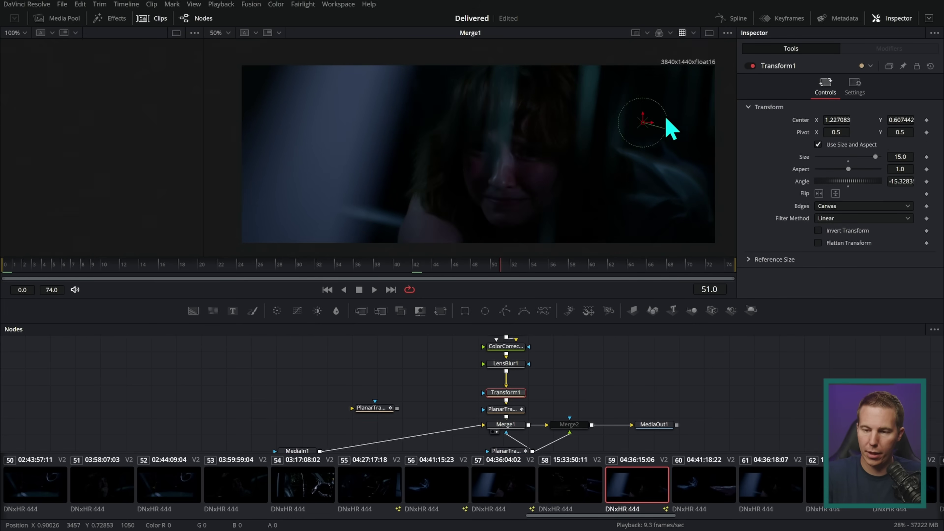
Step: Rotate the rain with Transform1 to an angle of about -24.2 and check it on other frames
{"action": "left_click_drag", "start_coordinate": [669, 126], "coordinate": [719, 128]}
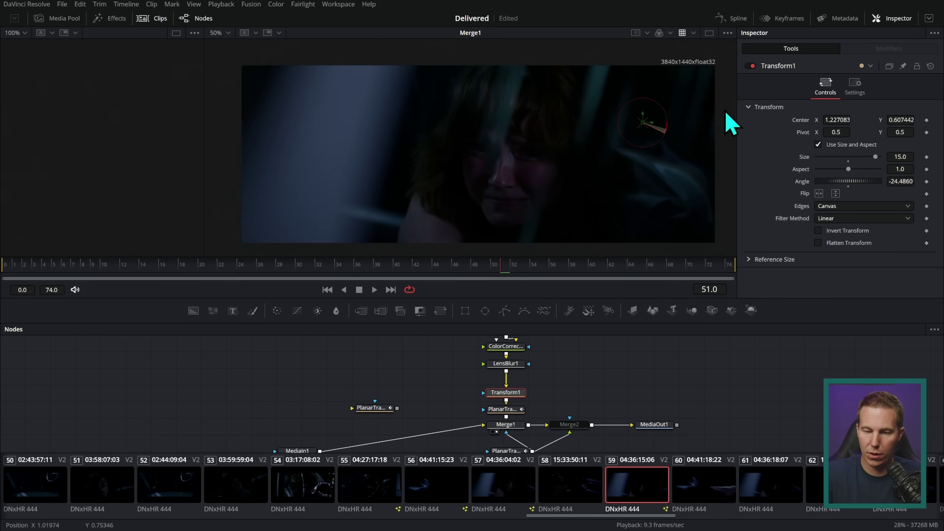
{"action": "left_click_drag", "start_coordinate": [524, 283], "coordinate": [632, 278]}
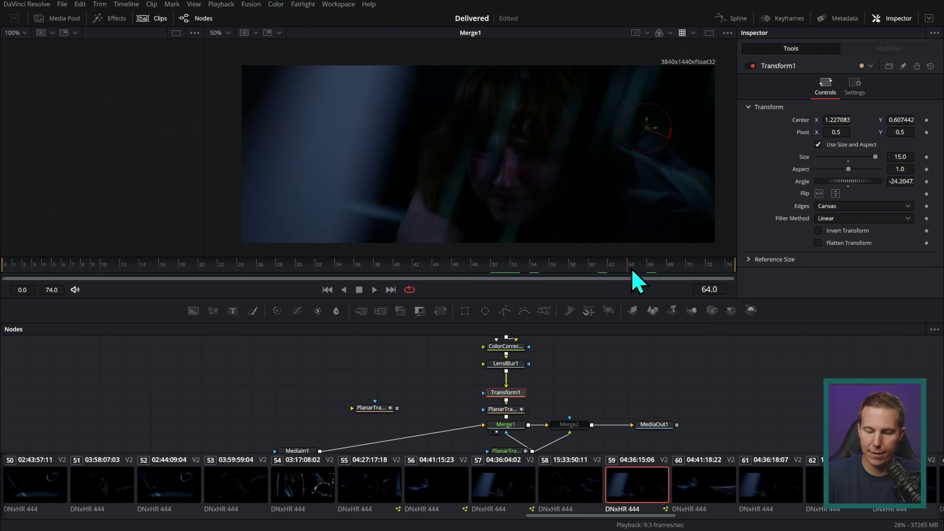
Step: Set Merge1's Blend to about 0.134 in clip 59 and play the shot
{"action": "left_click", "coordinate": [512, 424]}
{"action": "left_click", "coordinate": [621, 385]}
{"action": "key", "text": "space"}
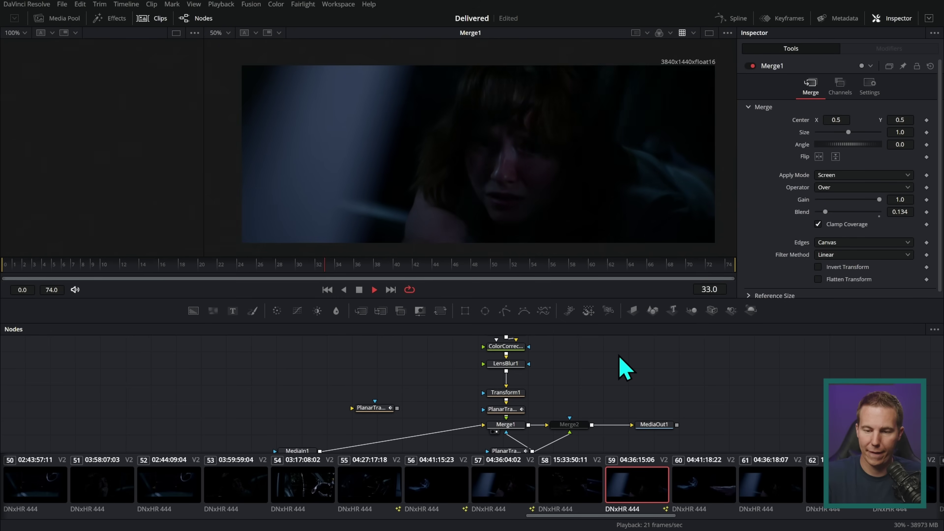
{"action": "key", "text": "space"}
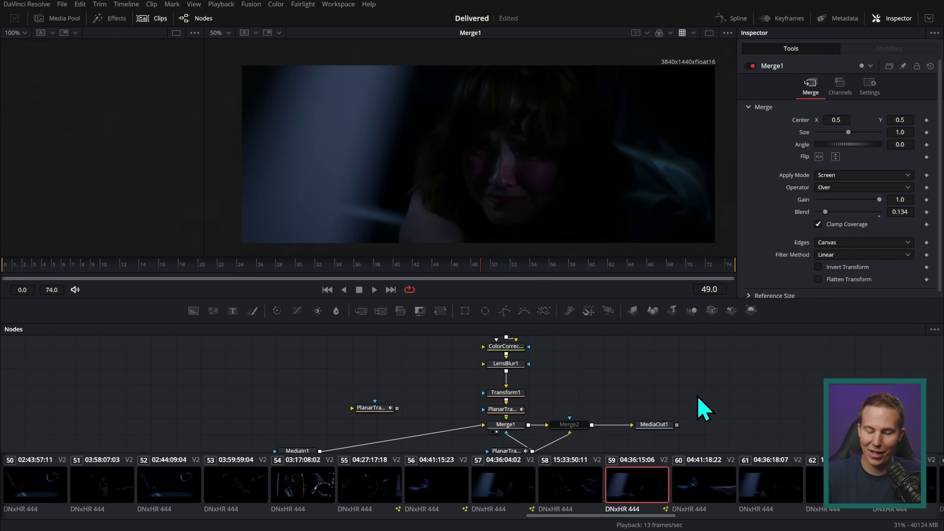
Step: Open clip 61 and add the copied rain effect nodes between its MediaIn1 and MediaOut1
{"action": "scroll", "coordinate": [703, 409], "scroll_direction": "down", "scroll_amount": 2}
{"action": "left_click", "coordinate": [762, 467]}
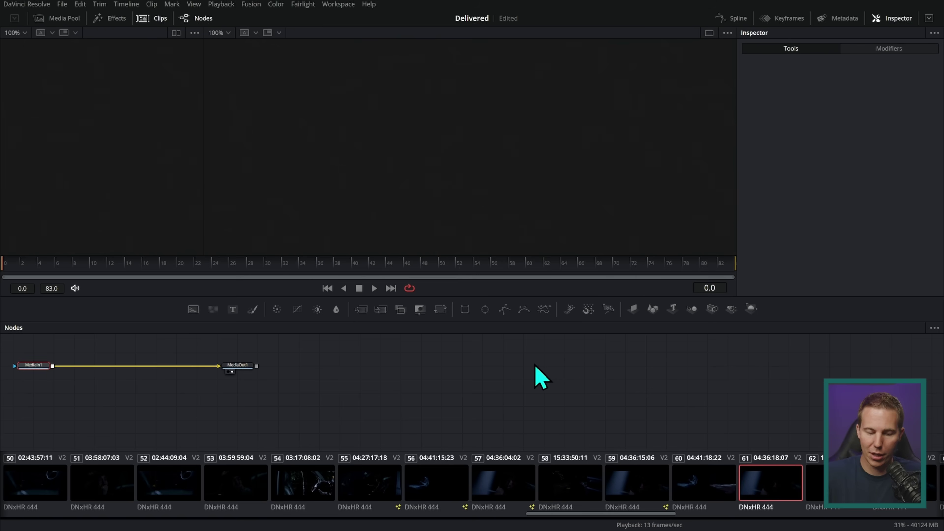
{"action": "left_click_drag", "start_coordinate": [390, 425], "coordinate": [466, 417]}
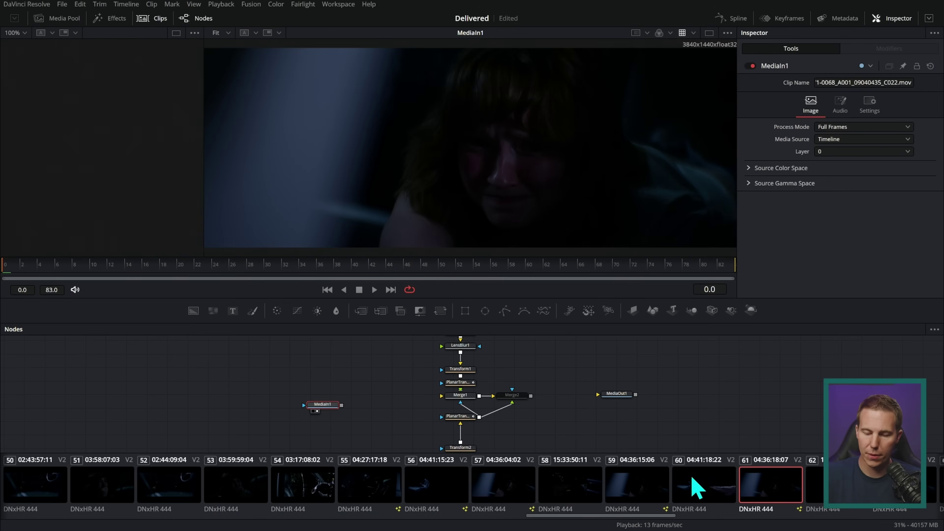
{"action": "scroll", "coordinate": [674, 489], "scroll_direction": "right", "scroll_amount": 5}
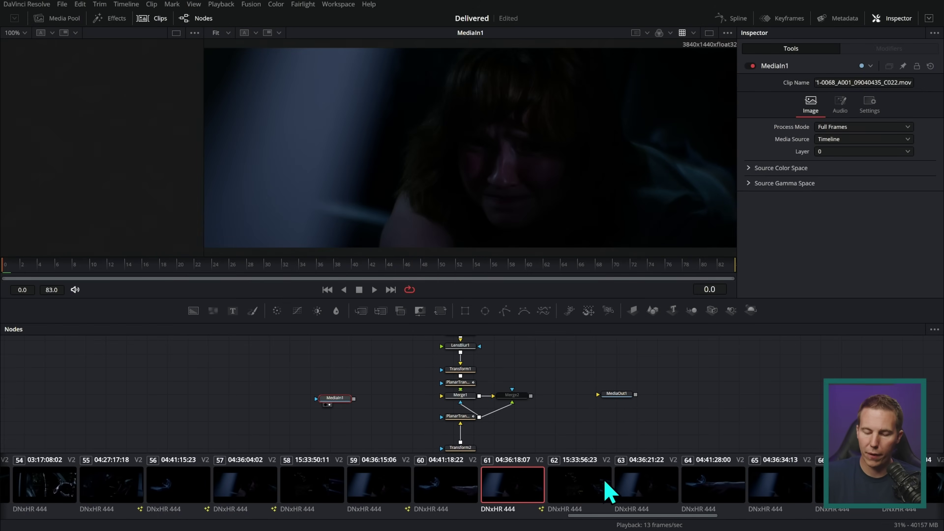